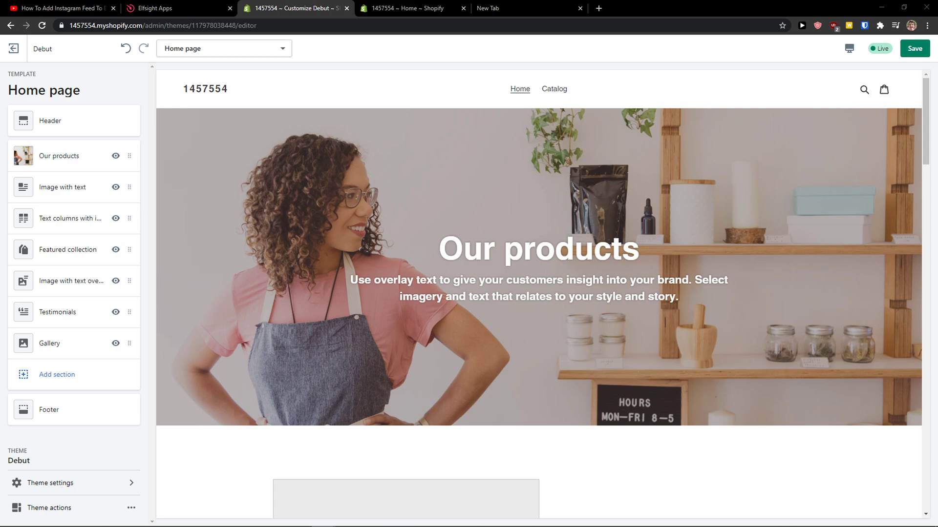
- Follow the elfsight.com link in the YouTube tutorial's description to reach Elfsight's homepage
click(64, 7)
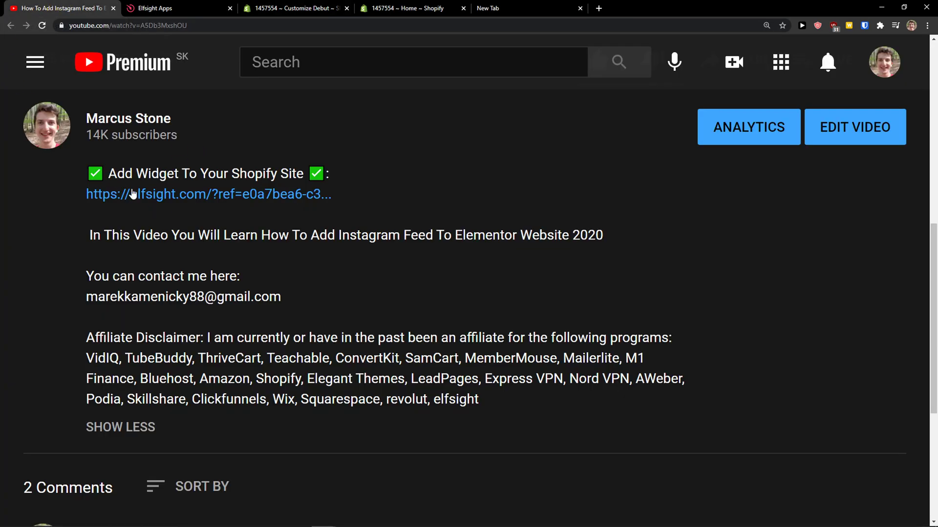
click(176, 200)
click(123, 9)
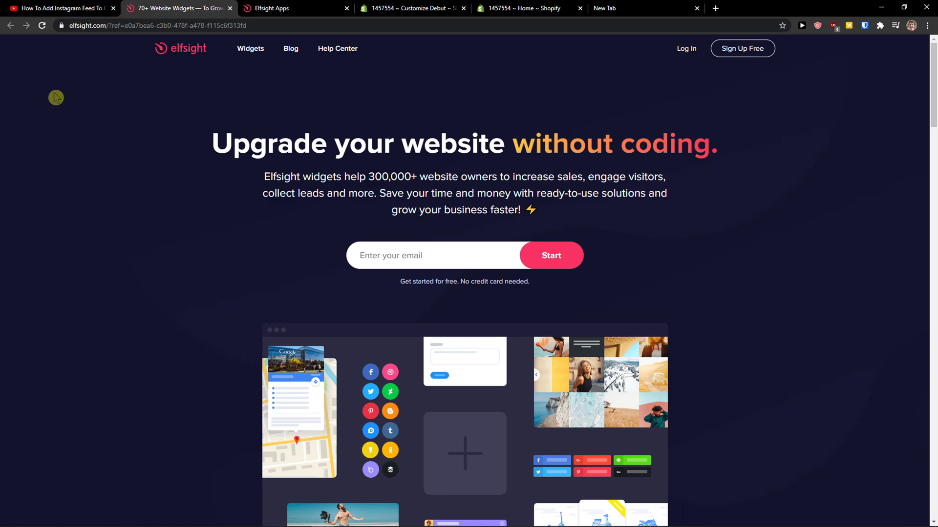
- Visit Elfsight's Sign Up Free page, go back, and search other applications for 'whatsapp'
click(729, 57)
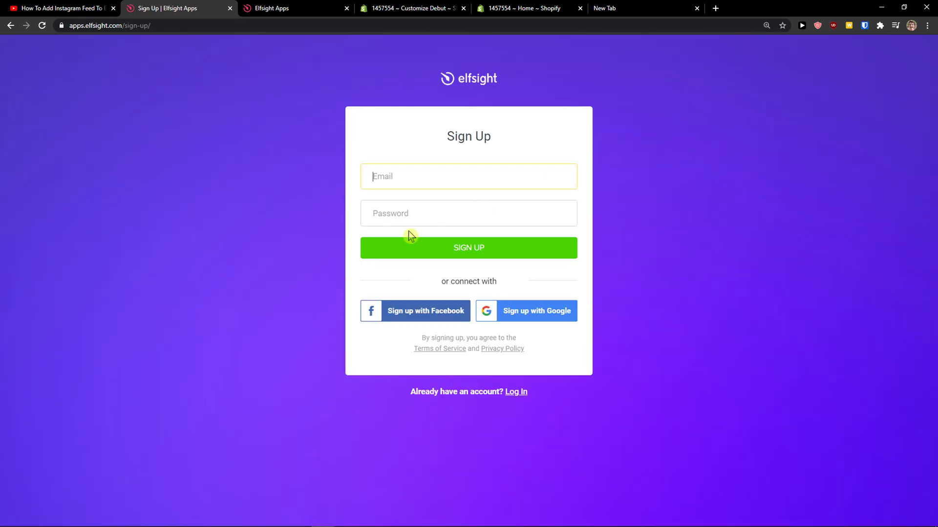
click(12, 26)
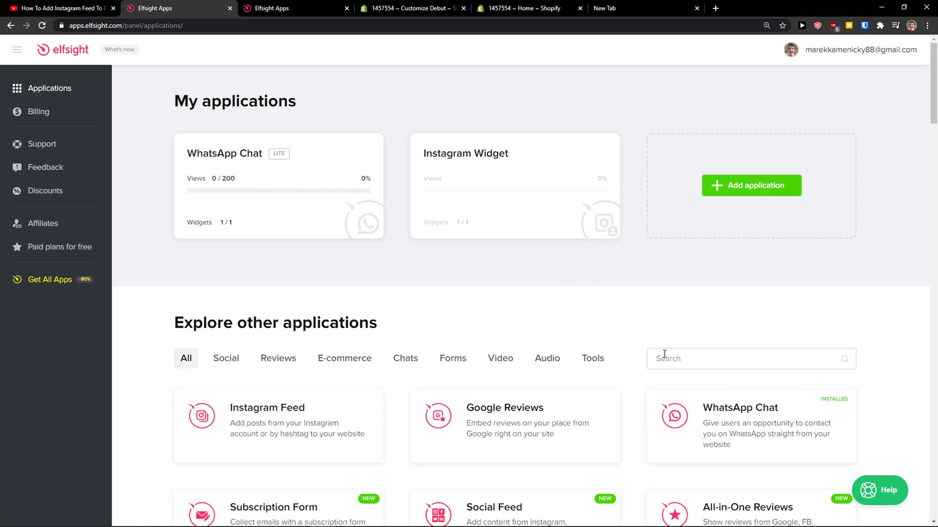
click(663, 355)
text(w)
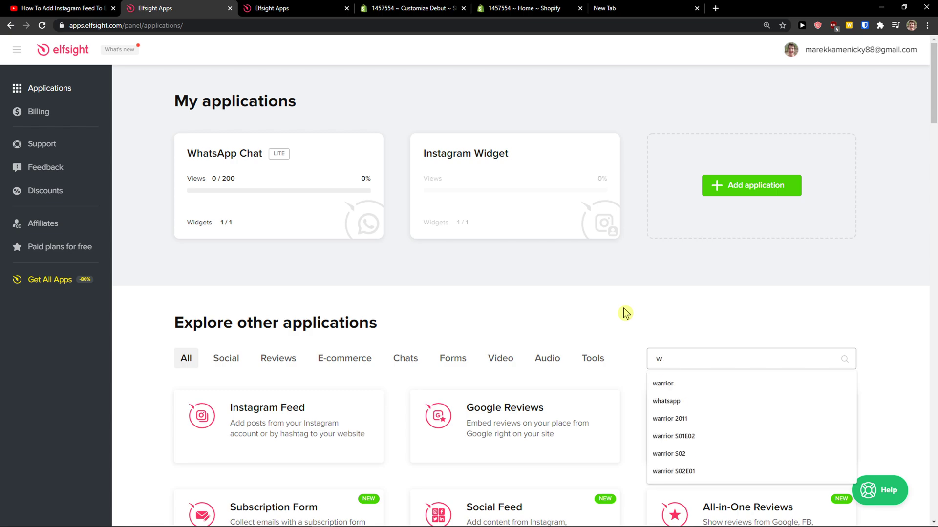
text(hatsapp)
scroll(440, 342, down, 2)
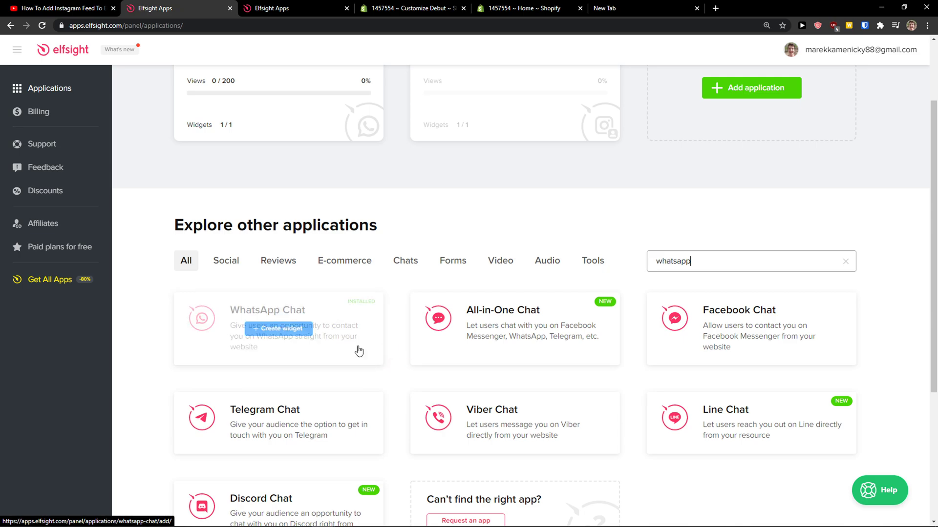
- Create a WhatsApp Chat widget from the General template and review its chat bubble and welcome message
click(314, 339)
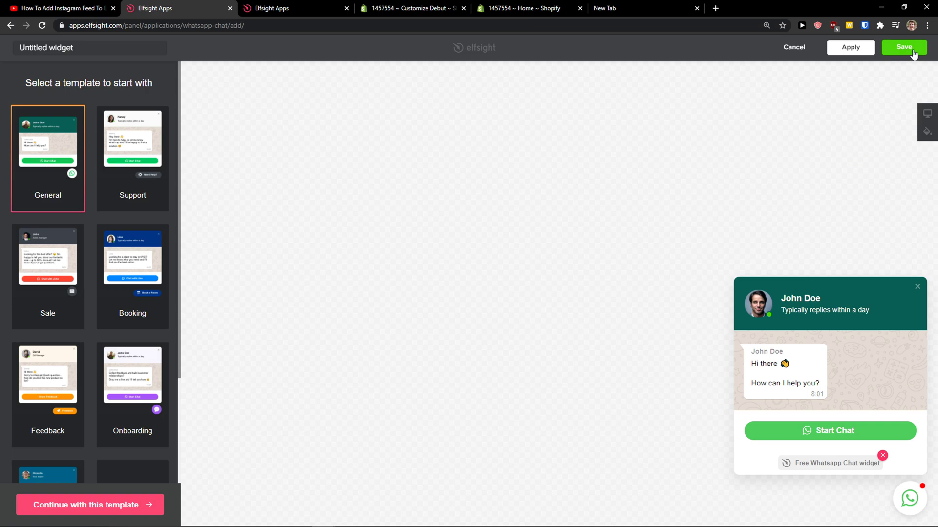
click(153, 505)
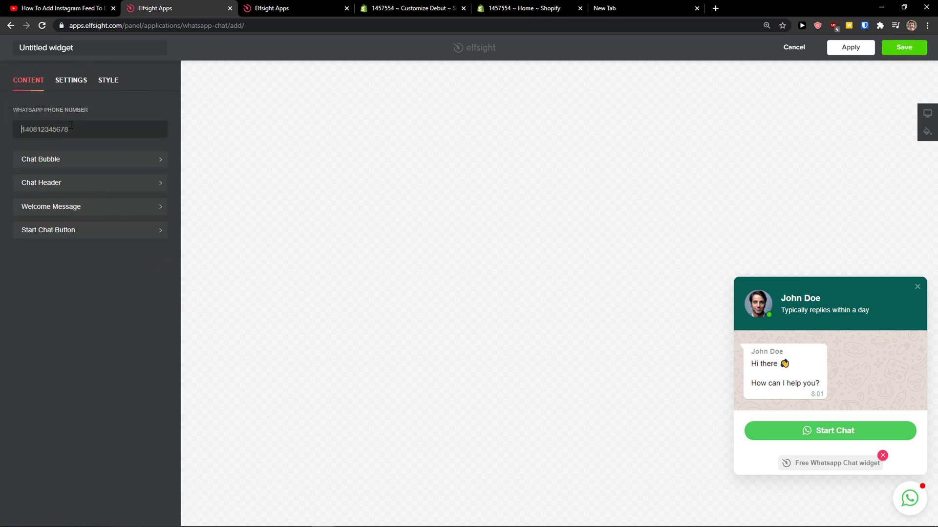
click(80, 159)
click(16, 81)
click(64, 207)
click(15, 78)
- Review the widget's position, chat display, style and automatic open-trigger settings
click(70, 80)
click(74, 119)
click(15, 77)
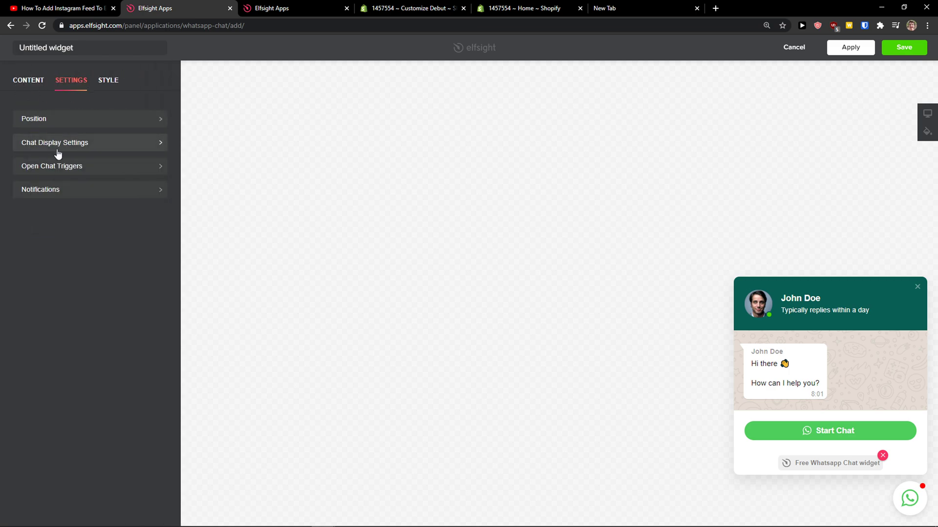
click(73, 144)
click(15, 76)
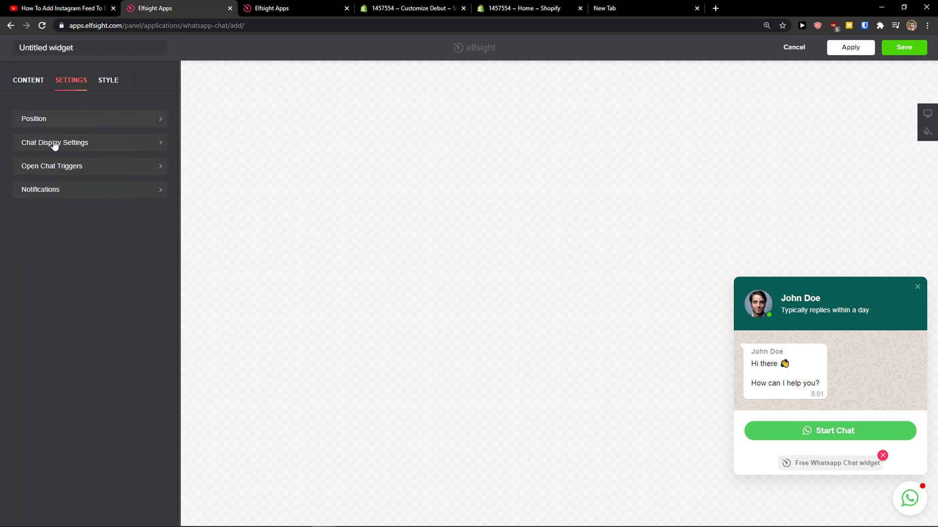
click(108, 80)
click(71, 80)
click(75, 168)
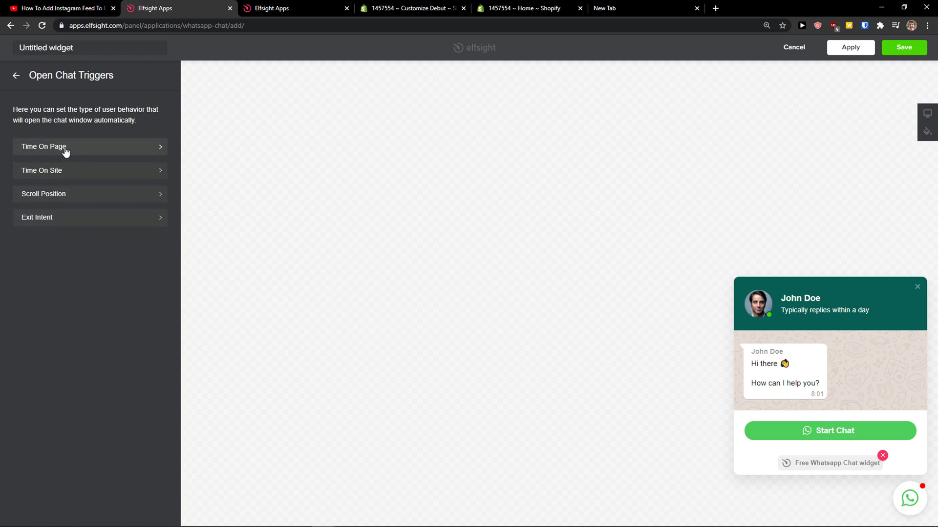
- Save the widget, then copy its embed code via Add to website on the widgets list
click(896, 50)
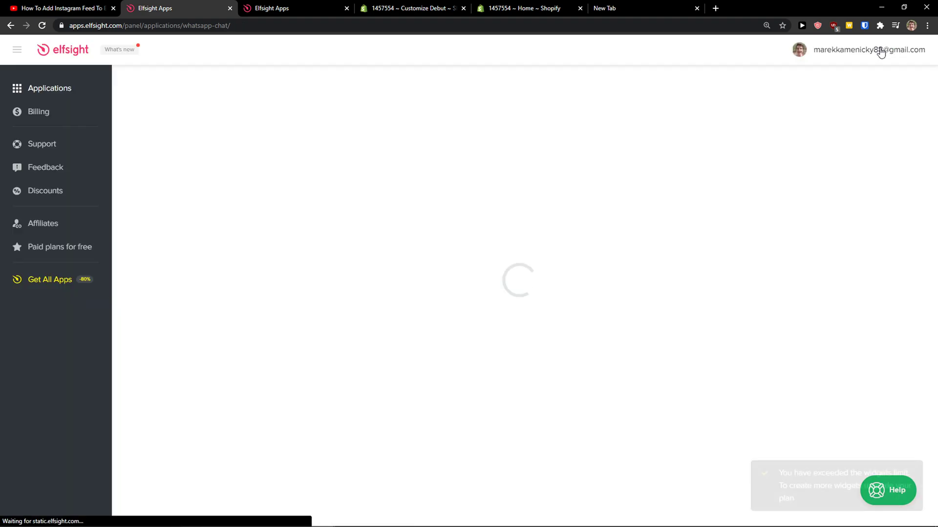
click(243, 8)
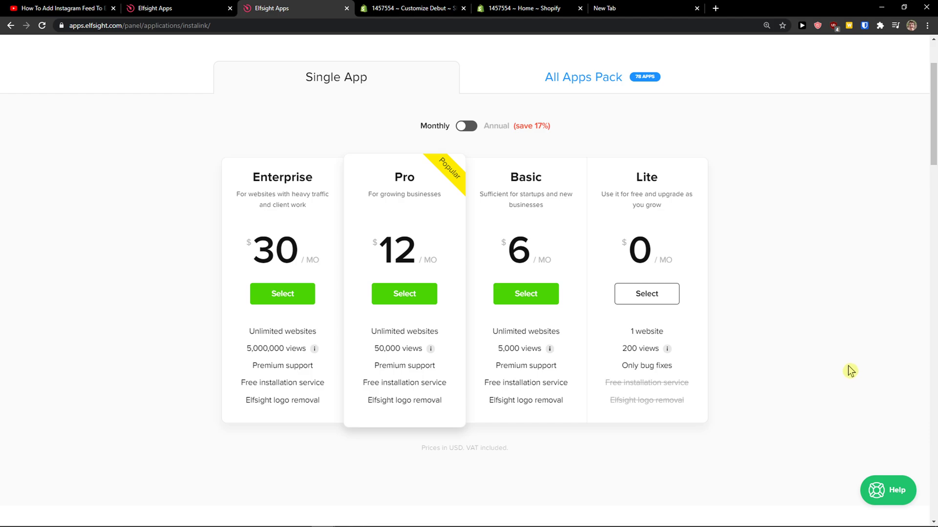
click(147, 8)
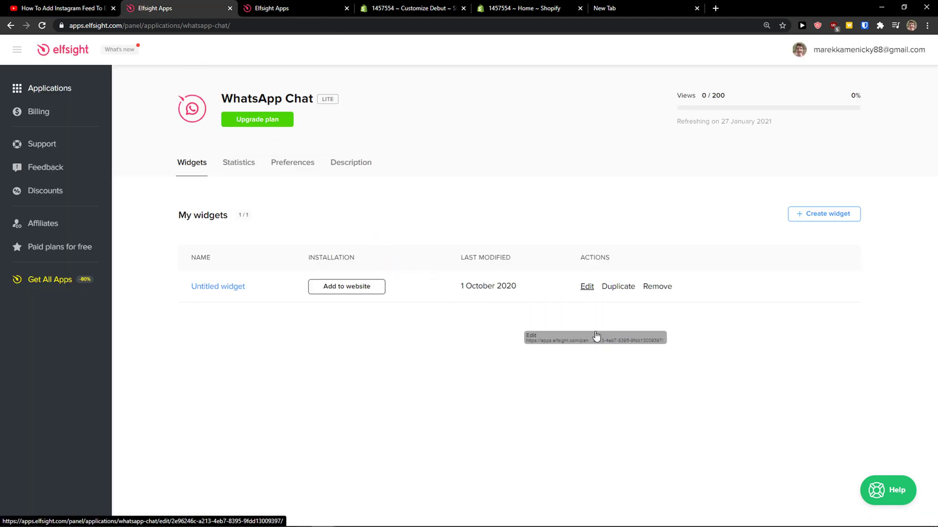
click(322, 289)
click(388, 311)
- Open the Debut theme's code editor from Online Store > Themes and load Layout/theme.liquid
click(370, 8)
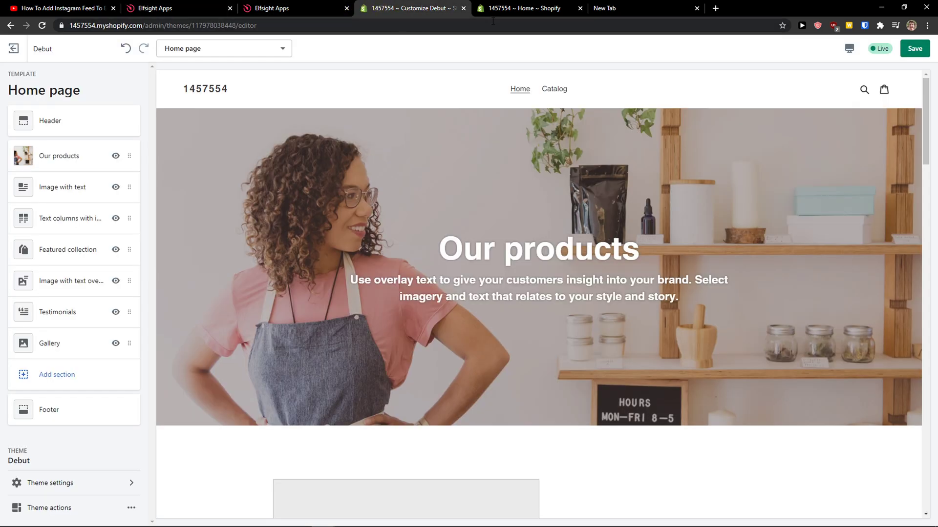
click(521, 7)
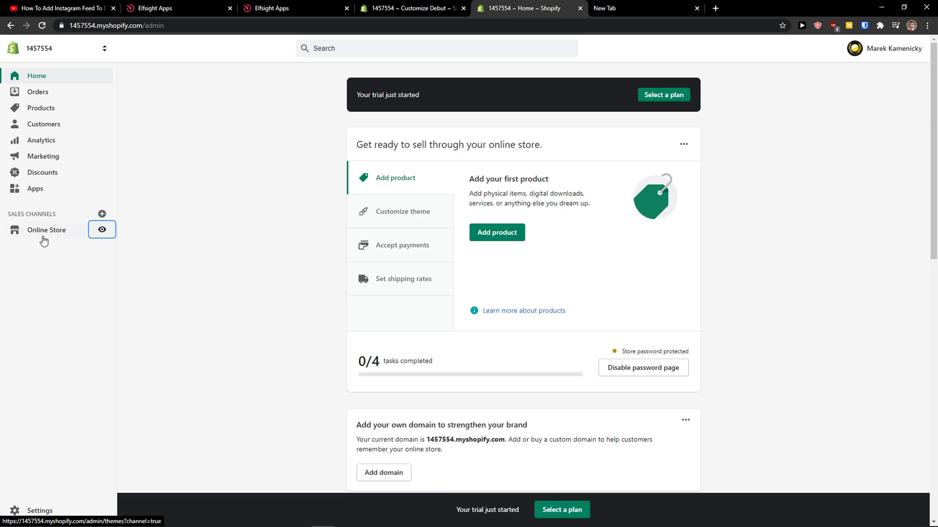
click(43, 241)
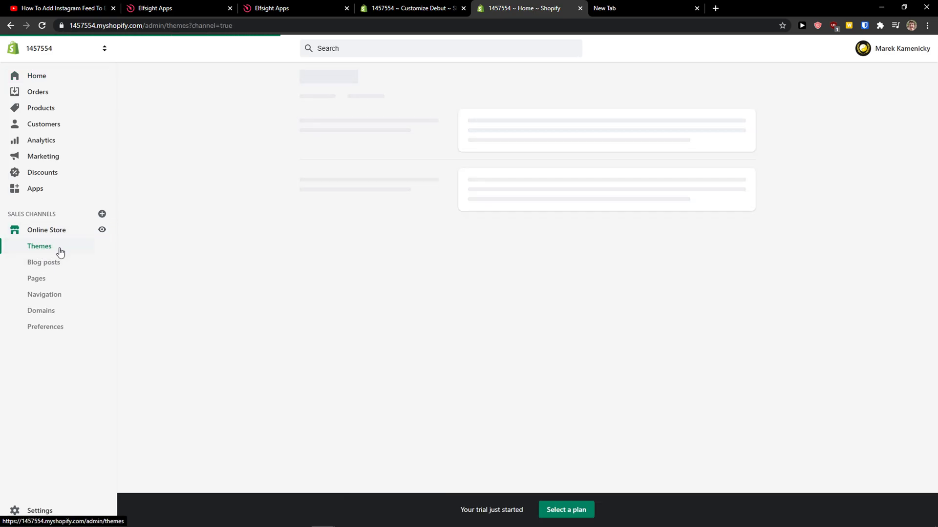
scroll(513, 219, down, 1)
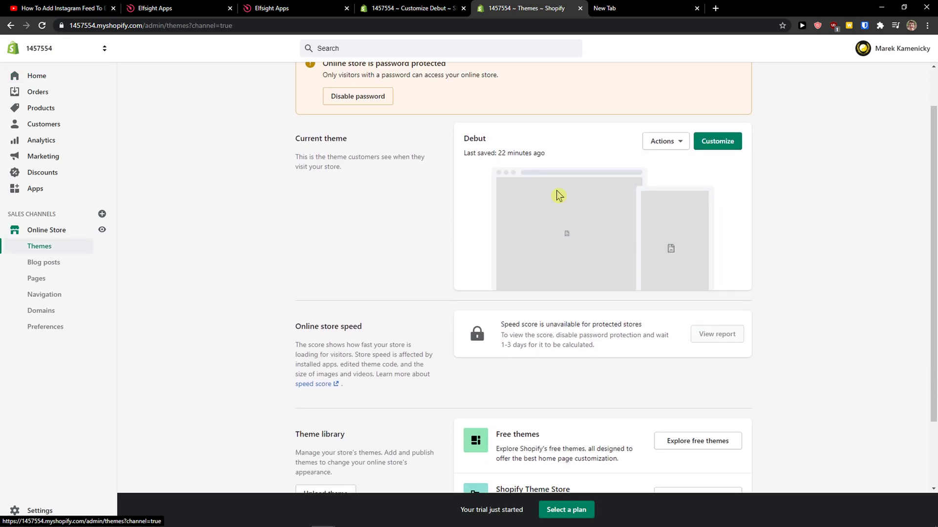
click(671, 147)
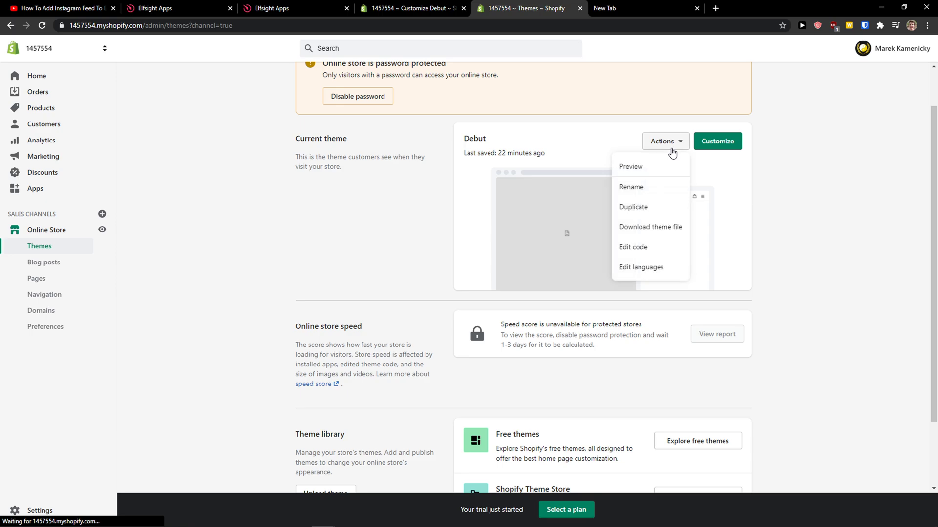
click(635, 248)
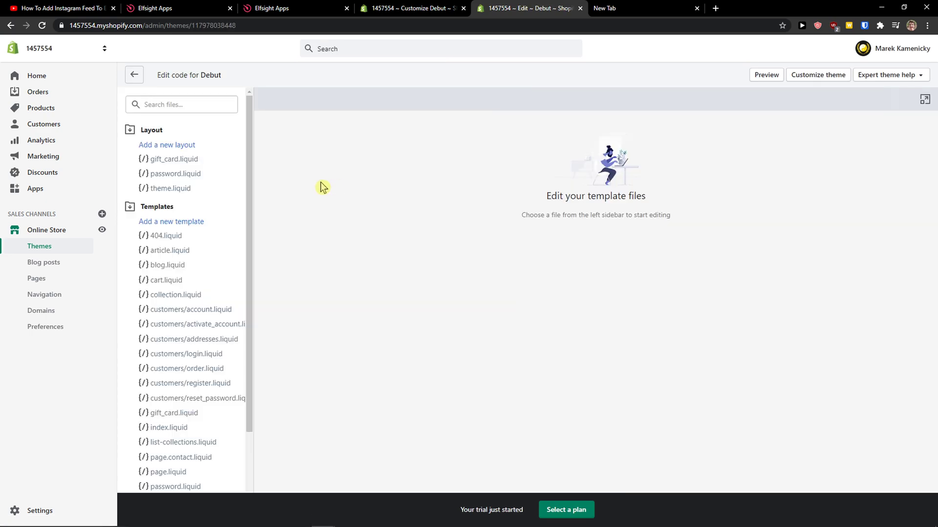
click(160, 188)
scroll(483, 323, down, 2)
scroll(484, 323, down, 3)
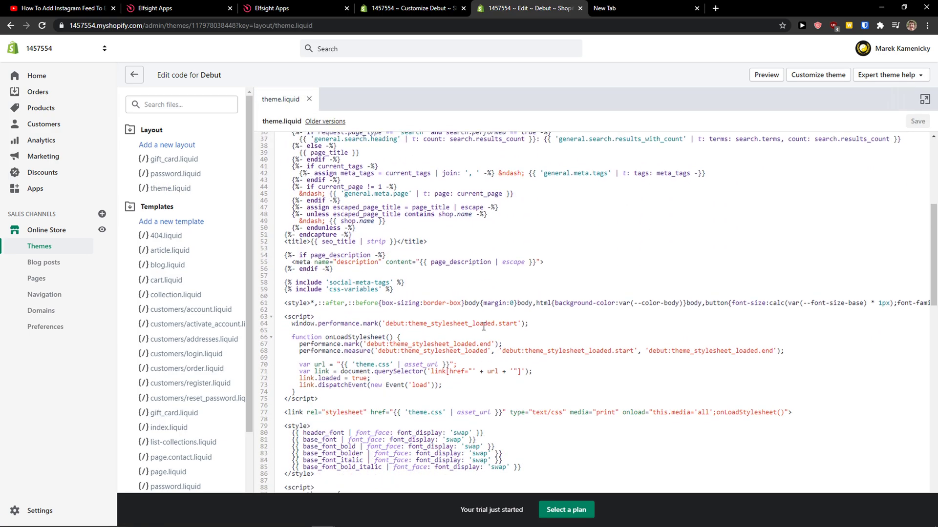
scroll(480, 325, down, 5)
scroll(479, 327, down, 10)
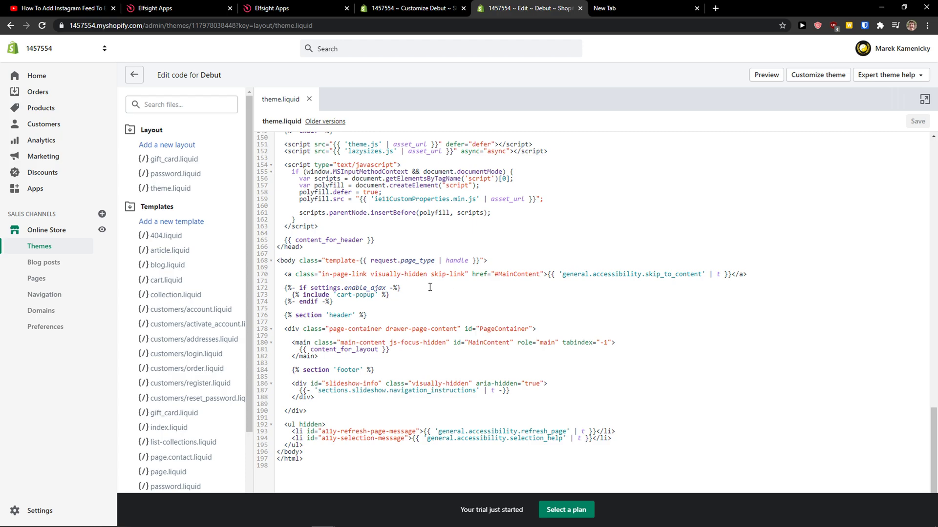
scroll(423, 290, up, 2)
scroll(422, 292, up, 4)
scroll(418, 294, up, 4)
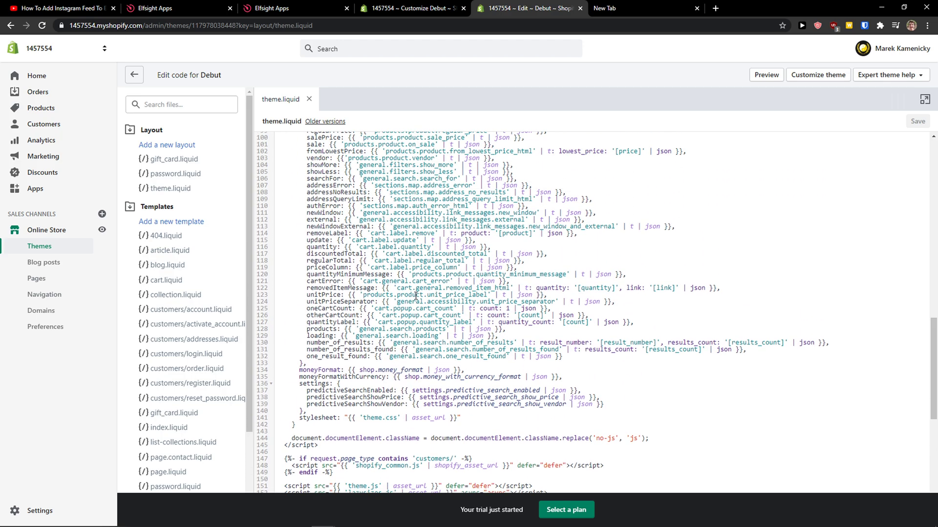
scroll(414, 297, up, 4)
scroll(412, 300, up, 4)
scroll(408, 304, down, 8)
scroll(404, 310, down, 10)
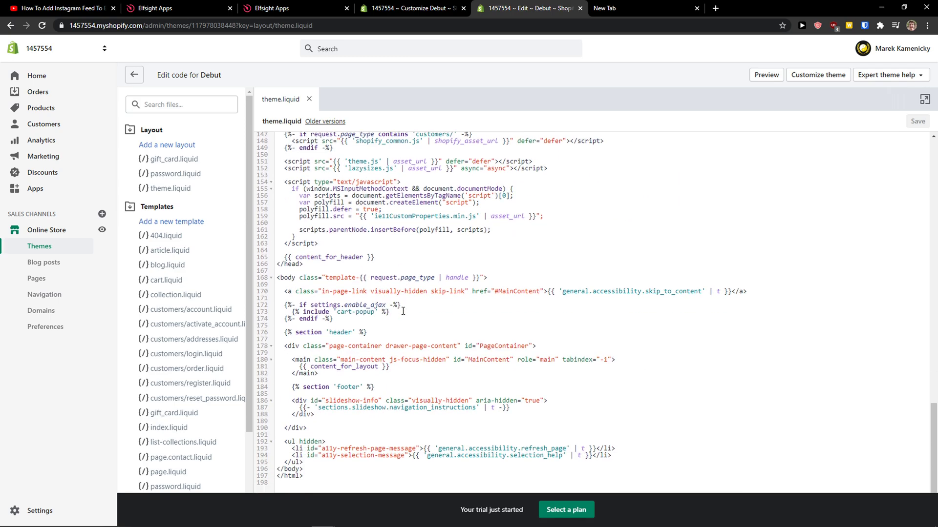
- Paste the Elfsight embed code on a new line after the <body> tag and save theme.liquid
click(560, 337)
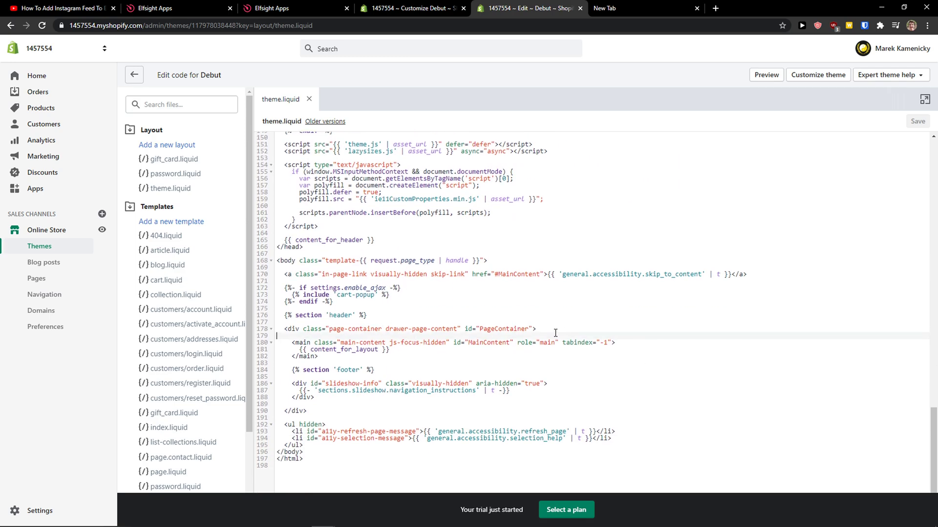
key(ctrl+f)
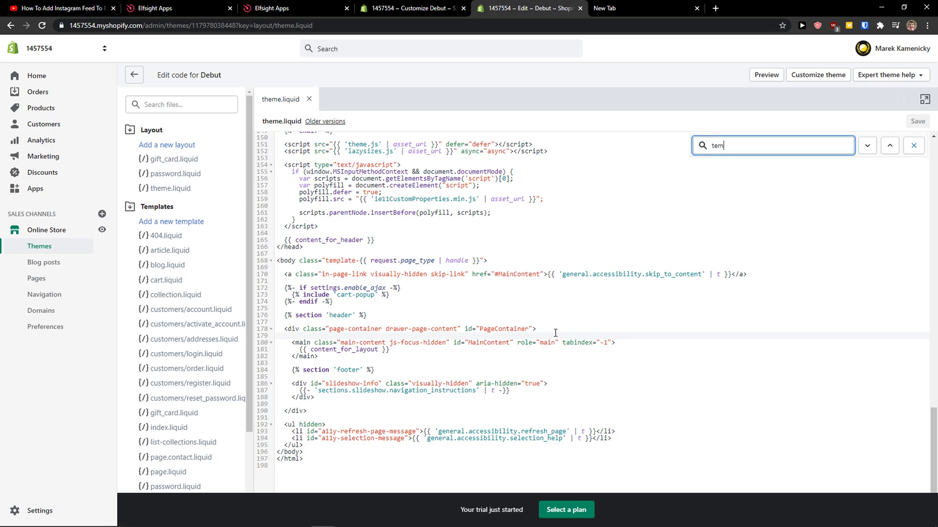
text(plate)
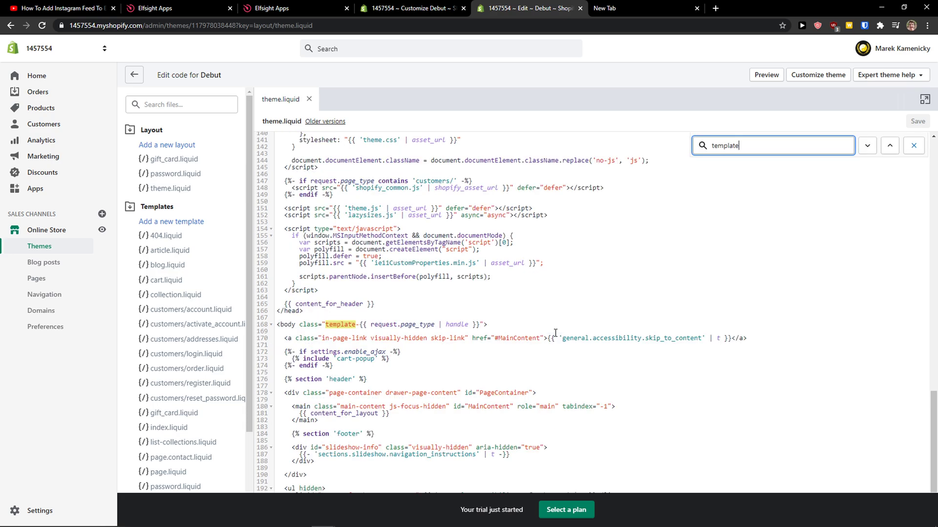
click(554, 323)
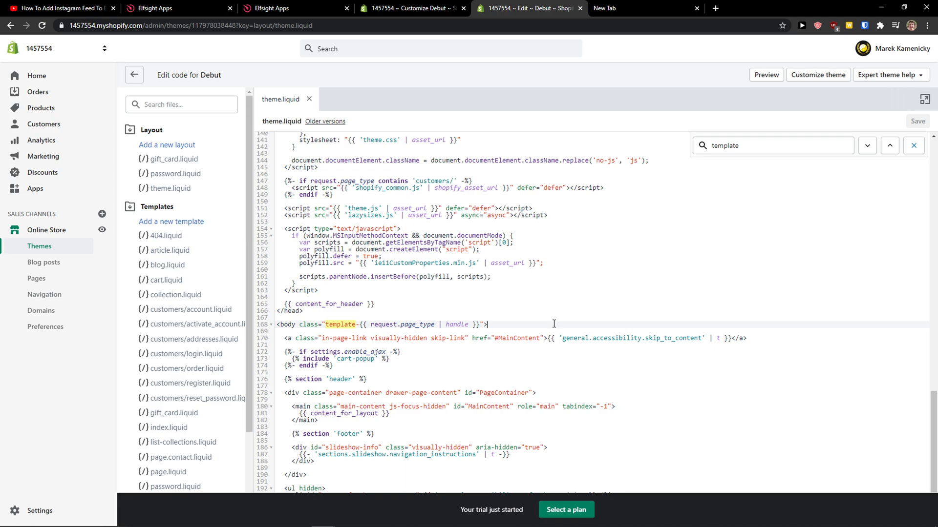
key(Return)
text(<script src="https://apps.elfsight.com/p/platform.js" defer></script> <div class="elfsight-app-2e96246c-a213-4eb7-8395-9fdd13009397"></div>)
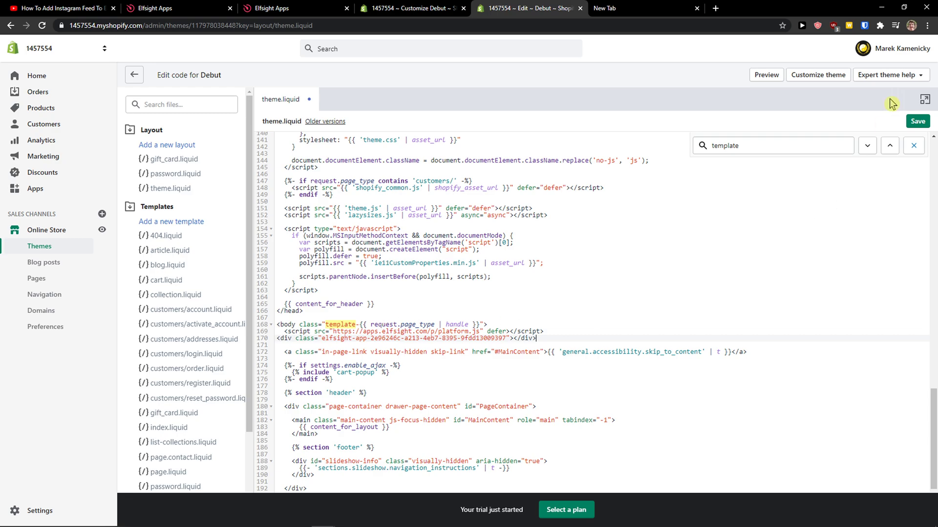
click(917, 121)
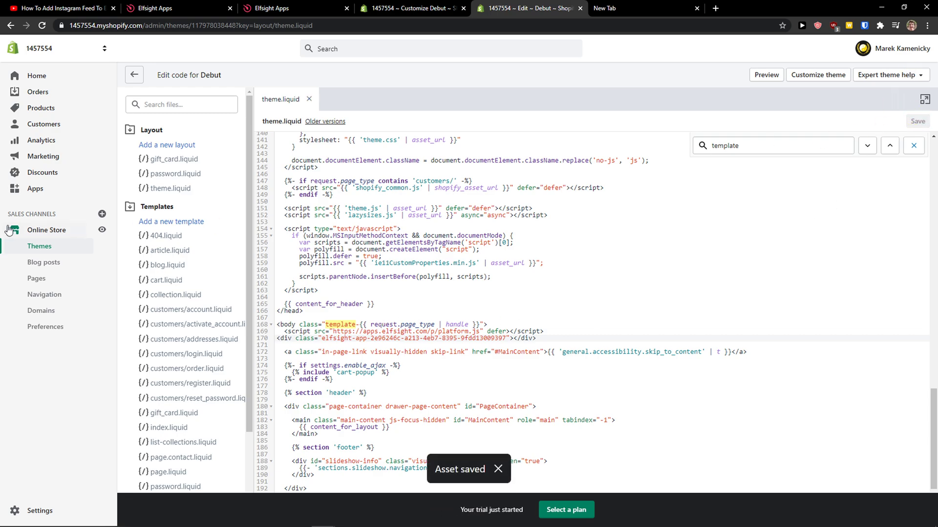
click(102, 230)
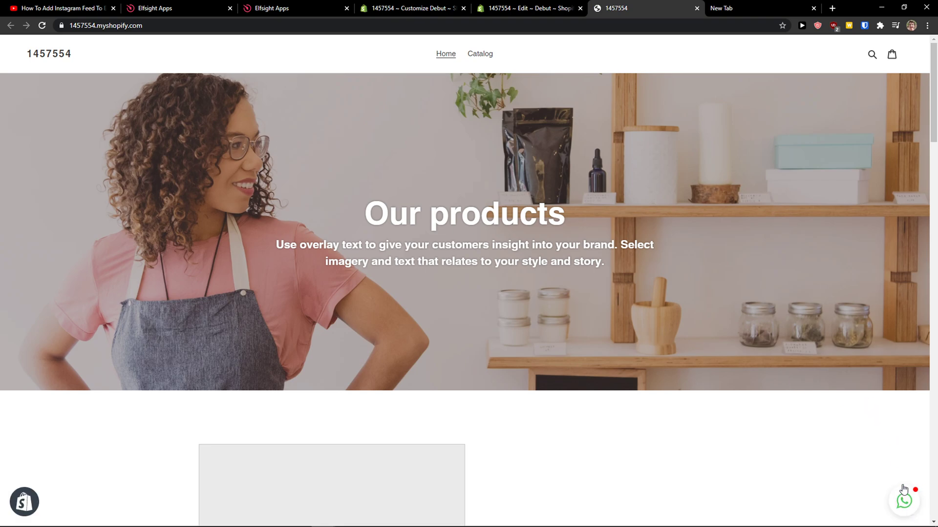
scroll(903, 490, down, 2)
click(903, 501)
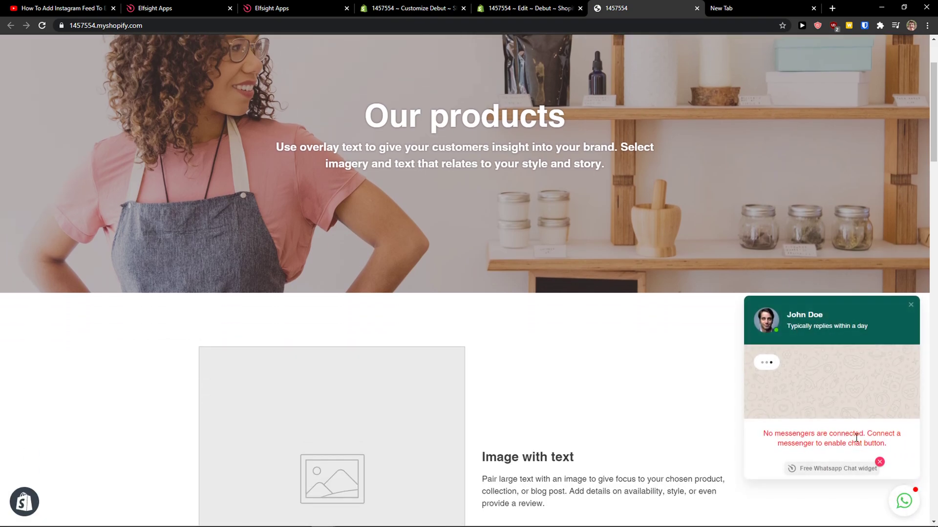
scroll(822, 357, down, 4)
scroll(850, 374, down, 2)
scroll(839, 377, up, 3)
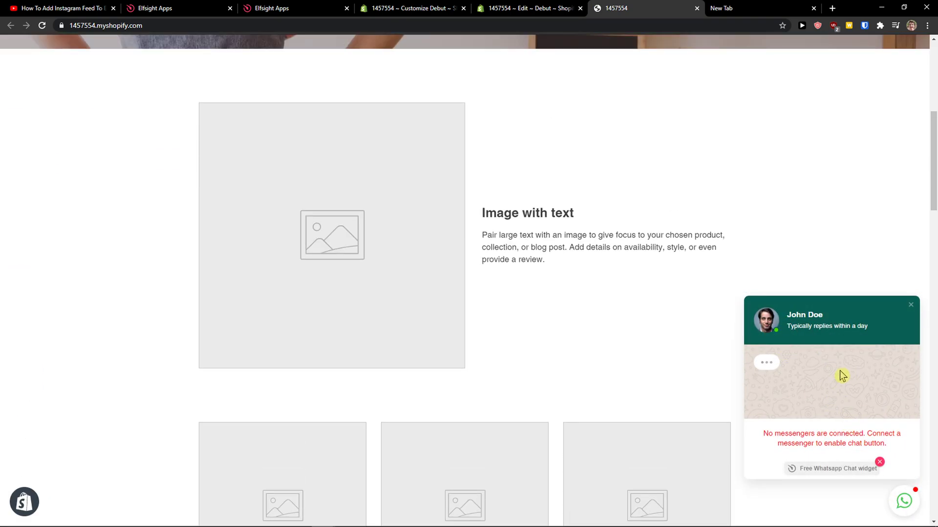
scroll(838, 373, up, 4)
scroll(838, 373, down, 3)
click(896, 496)
scroll(894, 462, down, 4)
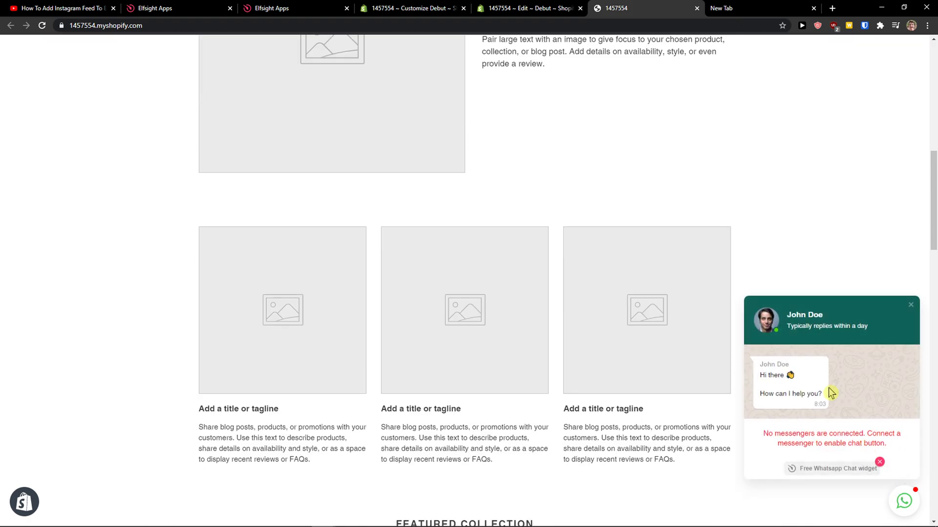
scroll(829, 392, down, 4)
scroll(857, 369, up, 2)
scroll(857, 369, up, 5)
click(904, 502)
scroll(888, 420, down, 2)
click(904, 495)
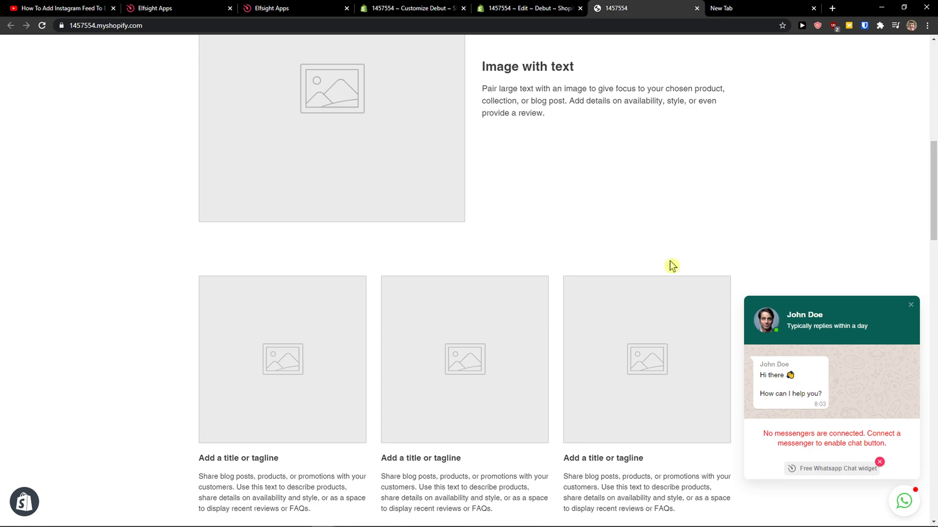
click(503, 8)
- Select the inserted Elfsight lines 169–170, then return to the storefront via the Customize tab
click(309, 332)
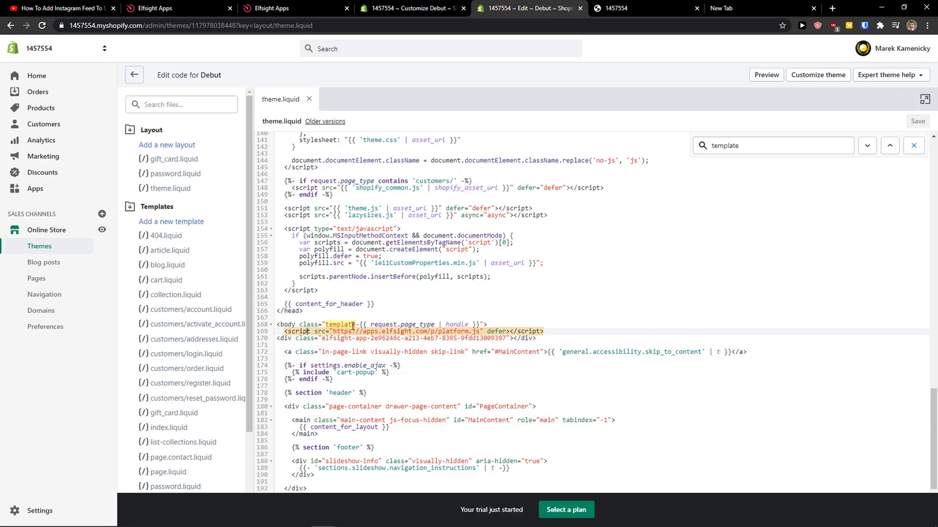
click(309, 345)
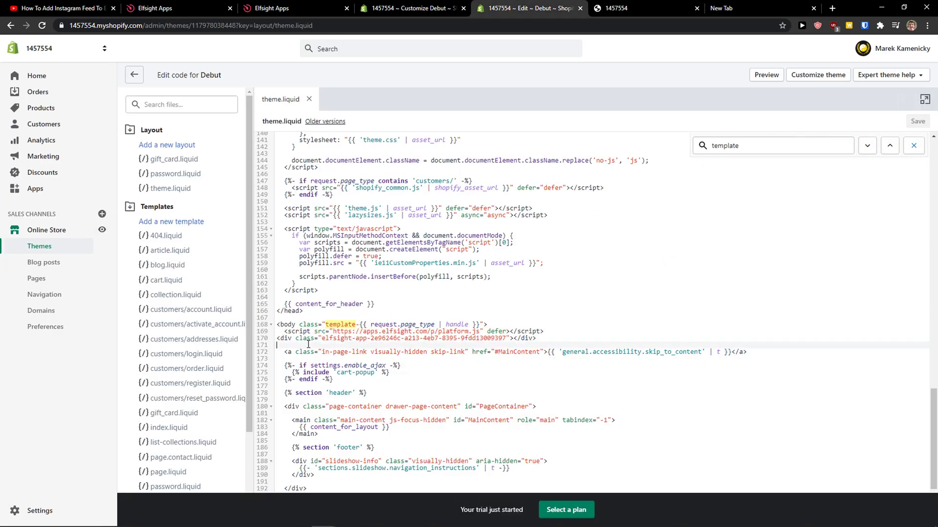
drag(561, 348, 277, 331)
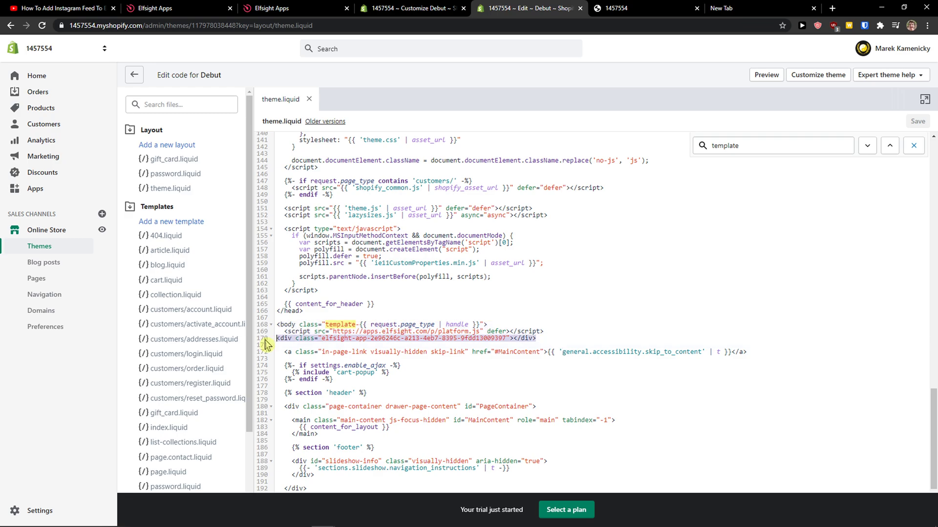
click(410, 8)
scroll(843, 345, down, 3)
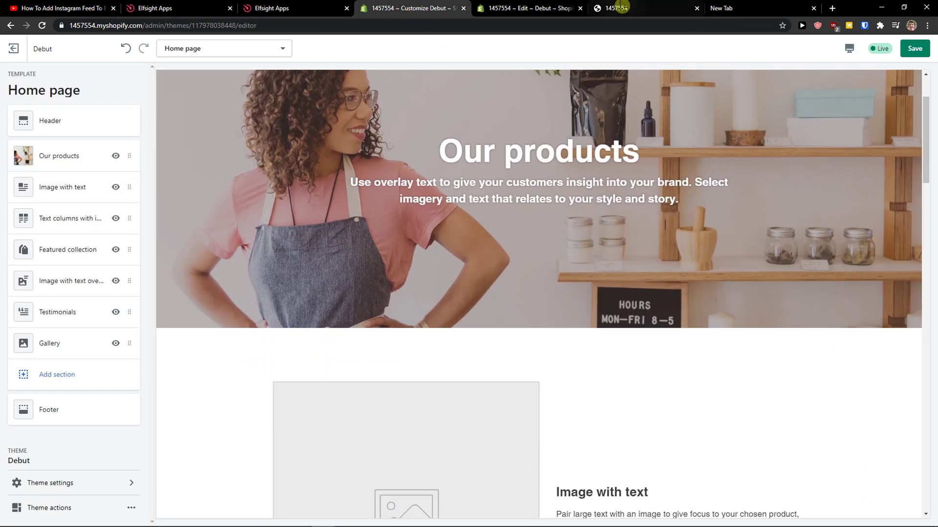
key(ctrl+Tab)
key(ctrl+Tab)
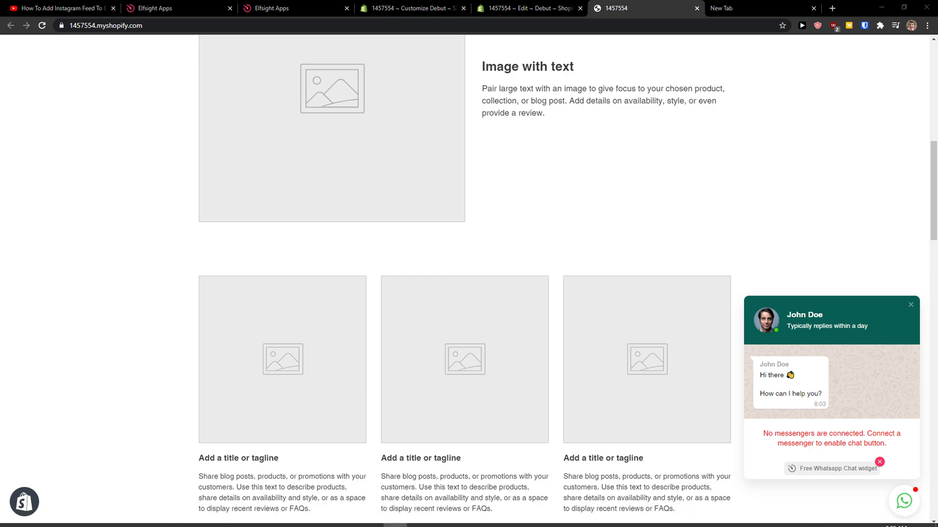
- On Elfsight's pricing page, view All Apps Pack prices, then switch back to Single App plans
click(352, 10)
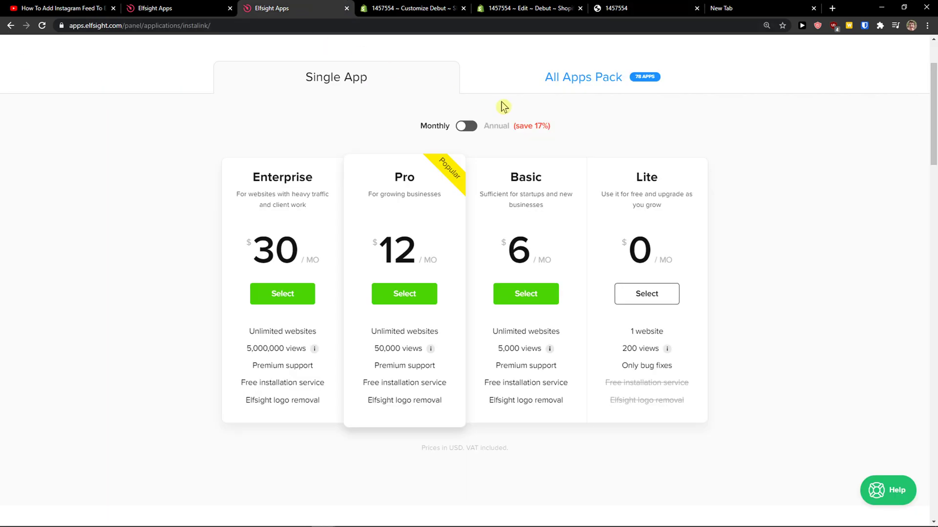
scroll(503, 105, up, 1)
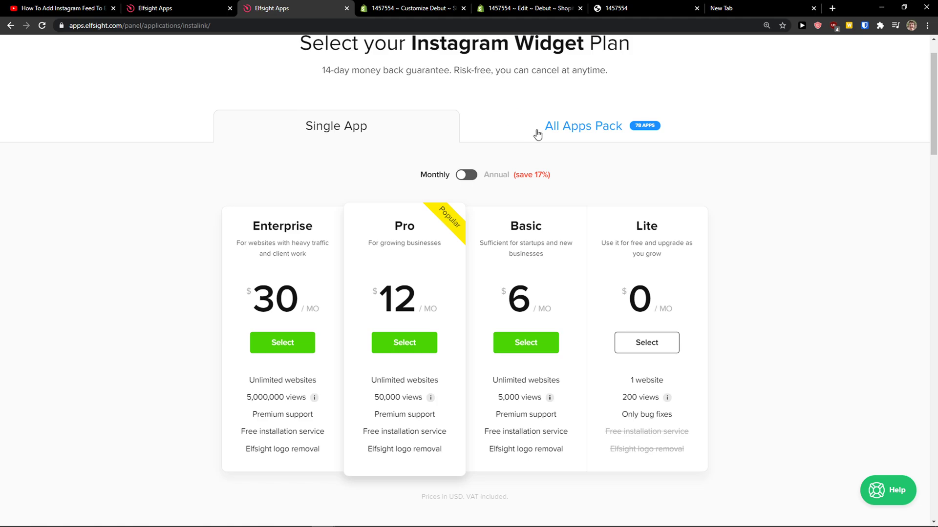
click(539, 130)
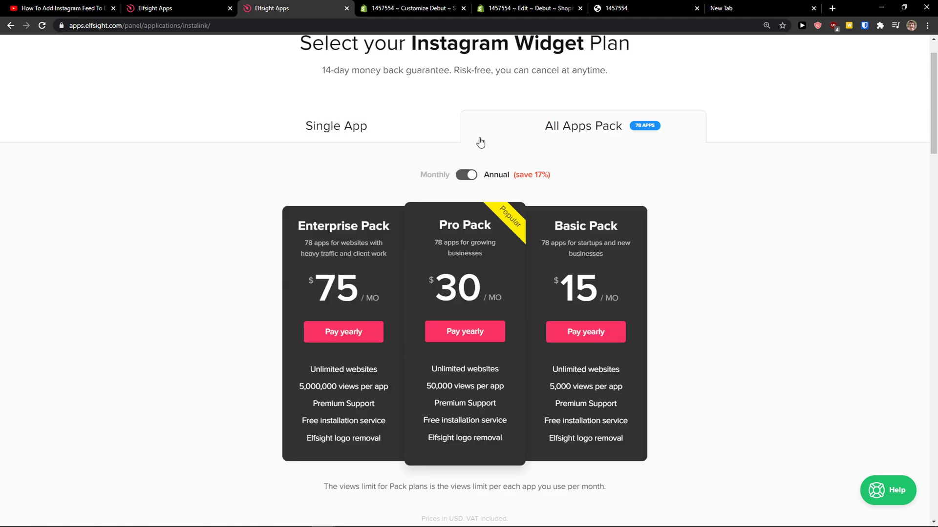
click(368, 139)
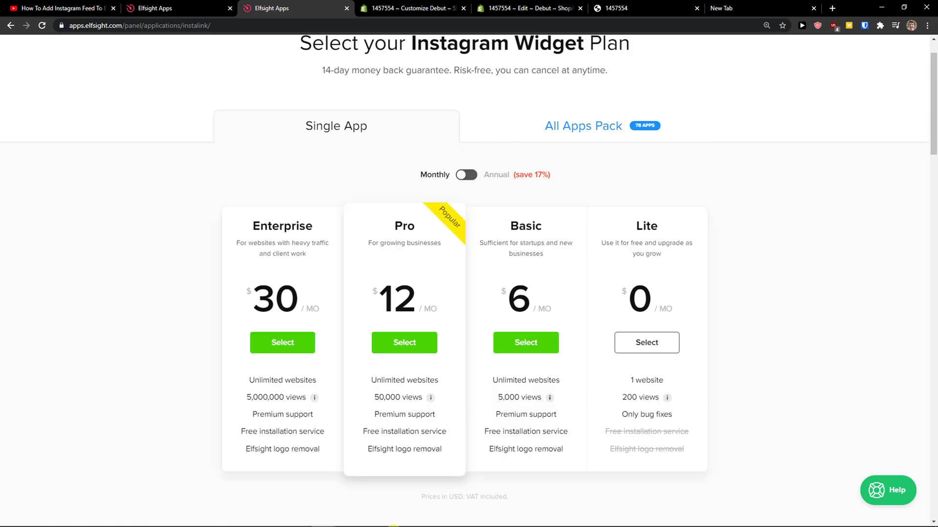